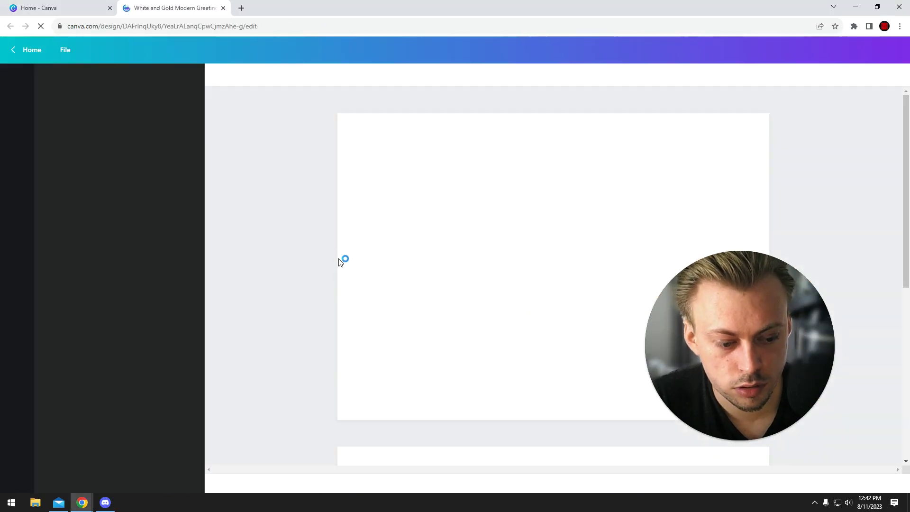
- Delete the birthday card's decorations from page 1, including the balloon and hearts
{"action": "left_click_drag", "start_coordinate": [309, 157], "coordinate": [598, 401]}
{"action": "key", "text": "Delete"}
{"action": "left_click_drag", "start_coordinate": [548, 173], "coordinate": [692, 249]}
{"action": "key", "text": "Delete"}
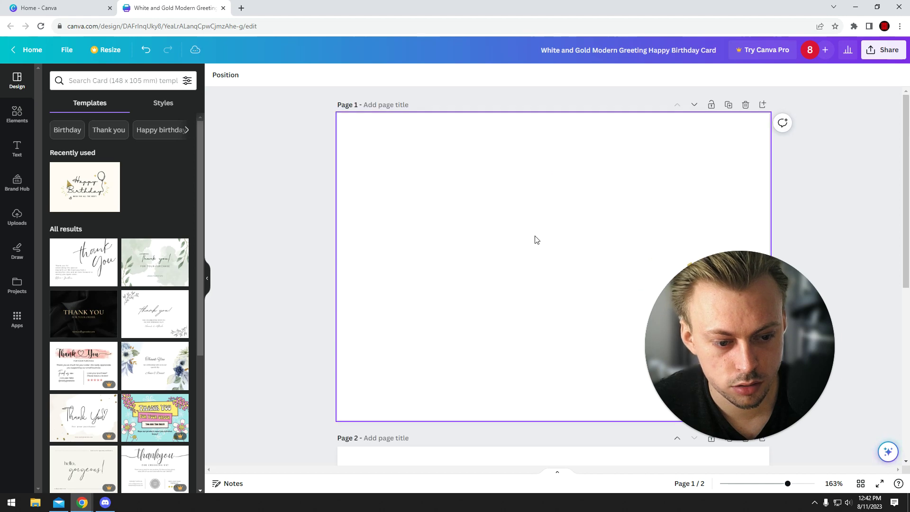
{"action": "key", "text": "ctrl+z"}
{"action": "left_click", "coordinate": [717, 348]}
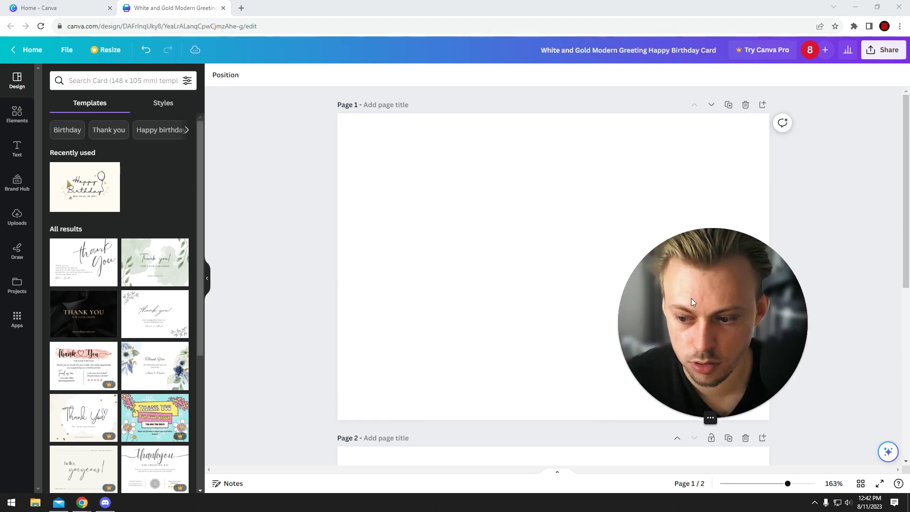
- Search the apps for 'mockup' and open the Mockups app
{"action": "left_click", "coordinate": [16, 284]}
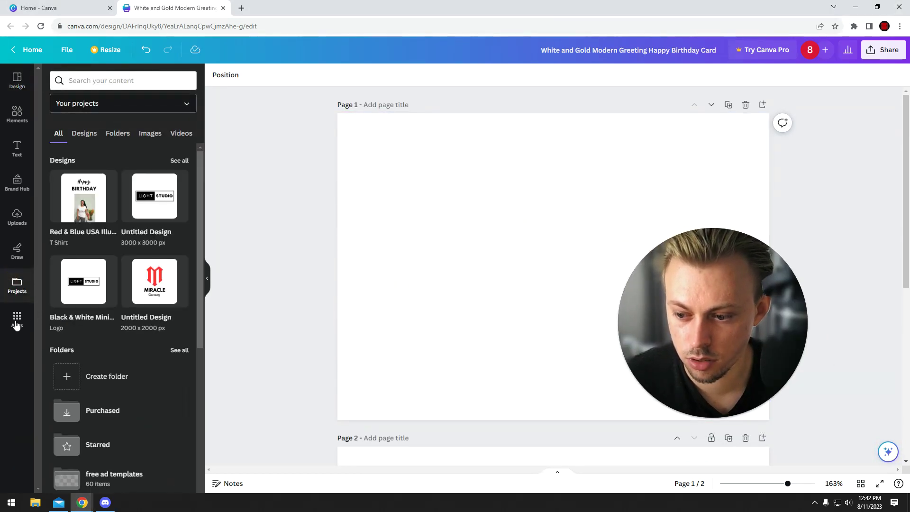
{"action": "left_click", "coordinate": [17, 320]}
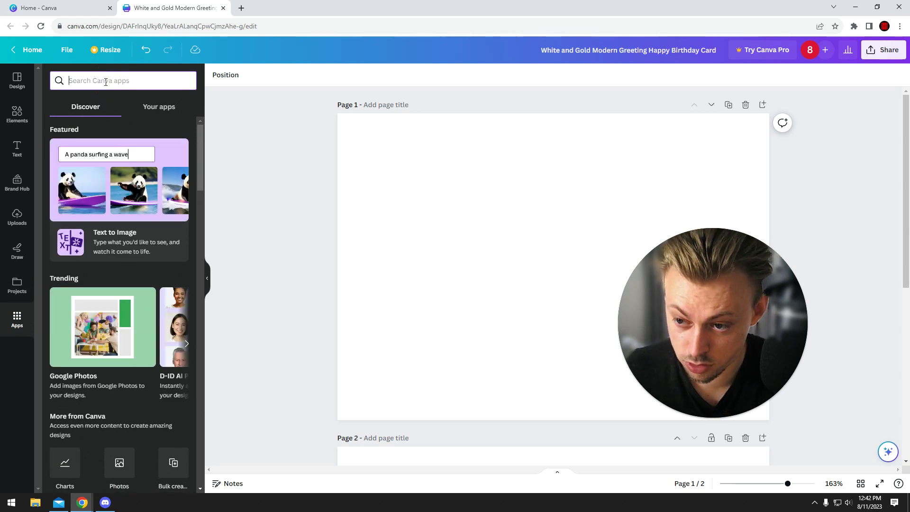
{"action": "type", "text": "mockup"}
{"action": "key", "text": "Return"}
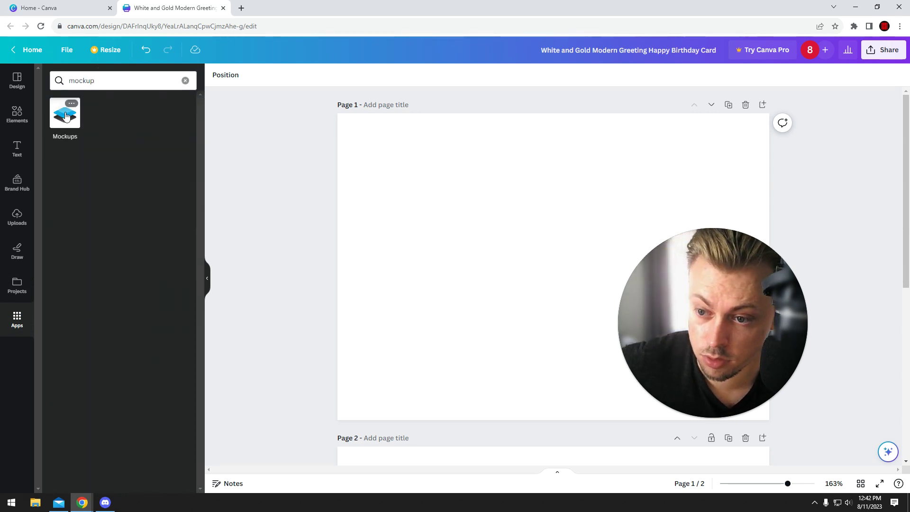
{"action": "left_click", "coordinate": [67, 115]}
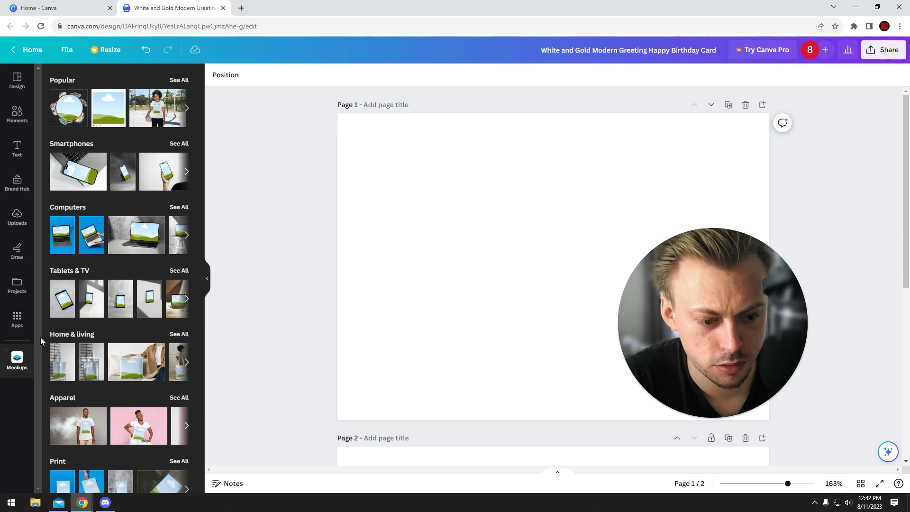
- Add the Computers laptop-on-desk mockup, enlarge it and move it toward the page centre
{"action": "left_click", "coordinate": [136, 238]}
{"action": "left_click_drag", "start_coordinate": [516, 243], "coordinate": [492, 217]}
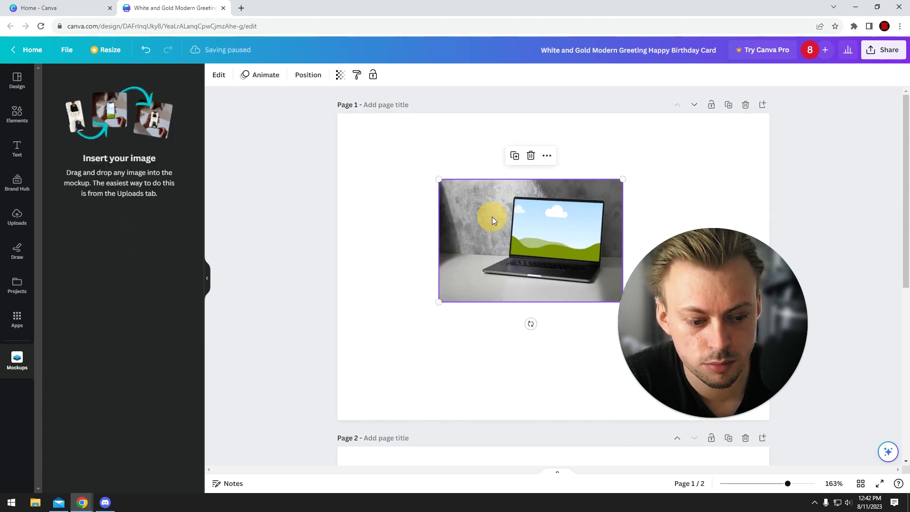
{"action": "left_click_drag", "start_coordinate": [440, 179], "coordinate": [405, 152]}
{"action": "left_click_drag", "start_coordinate": [481, 218], "coordinate": [507, 242]}
{"action": "left_click", "coordinate": [388, 243]}
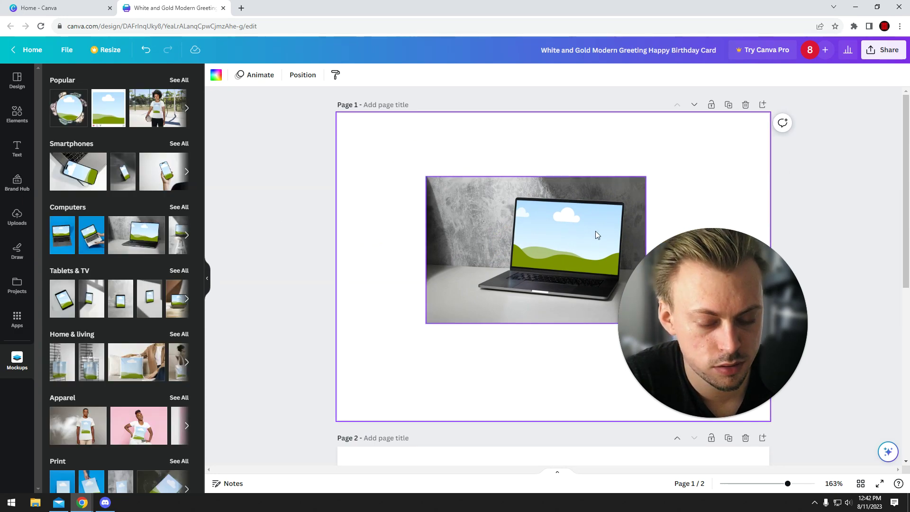
{"action": "left_click", "coordinate": [17, 212]}
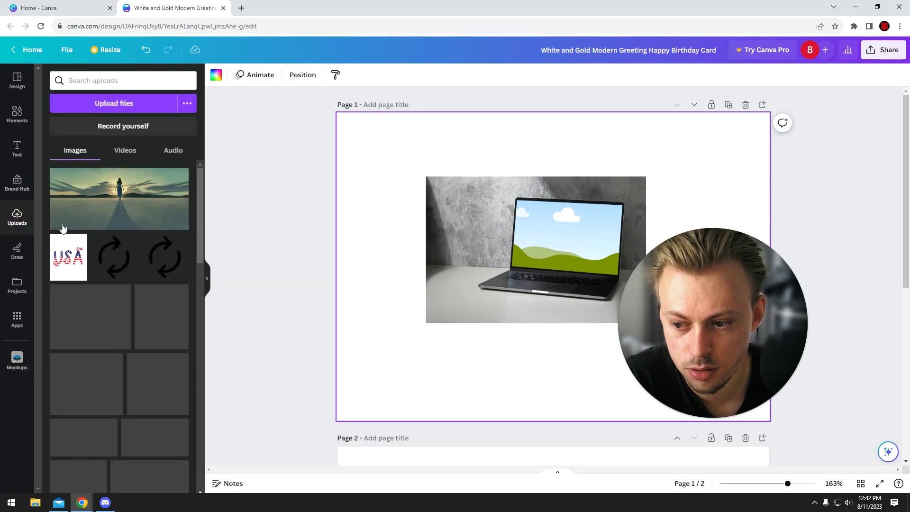
- Drag the uploaded sunset image of a lone figure onto the laptop mockup's screen
{"action": "scroll", "coordinate": [125, 257], "scroll_direction": "down", "scroll_amount": 2}
{"action": "scroll", "coordinate": [127, 248], "scroll_direction": "up", "scroll_amount": 2}
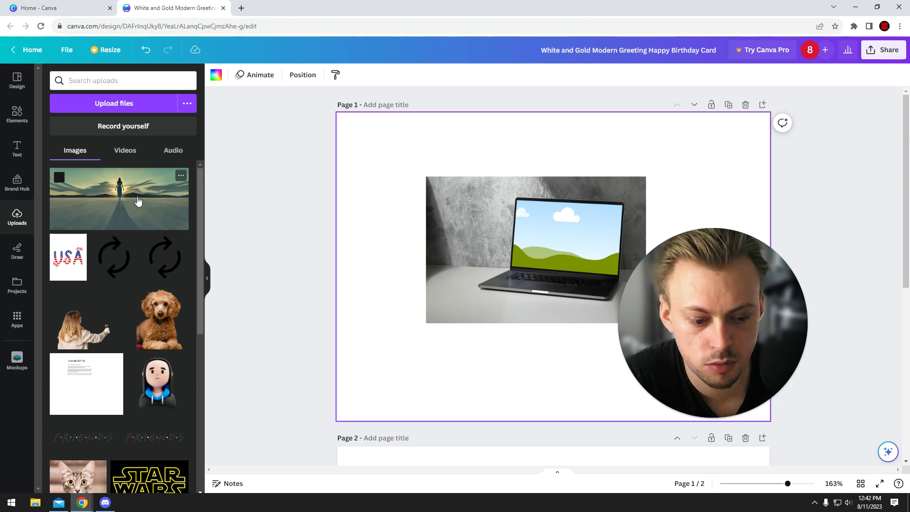
{"action": "left_click_drag", "start_coordinate": [117, 203], "coordinate": [520, 253]}
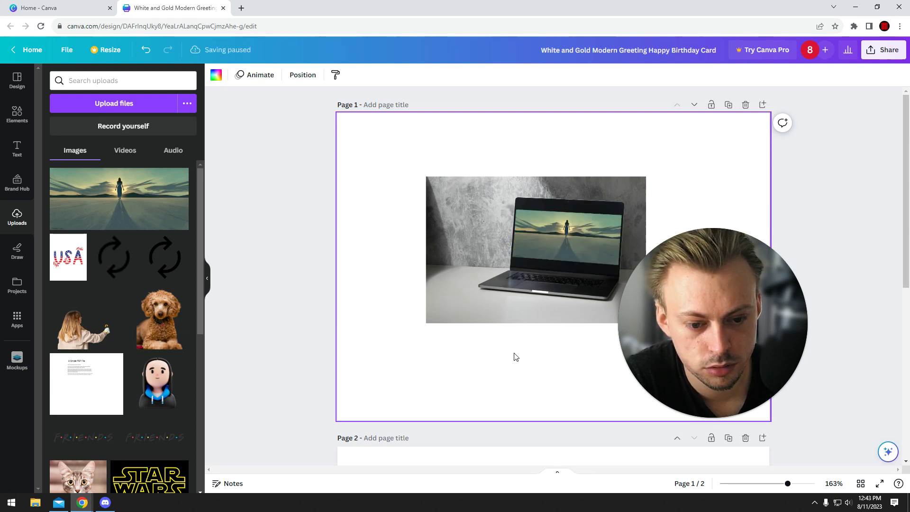
{"action": "left_click", "coordinate": [514, 355]}
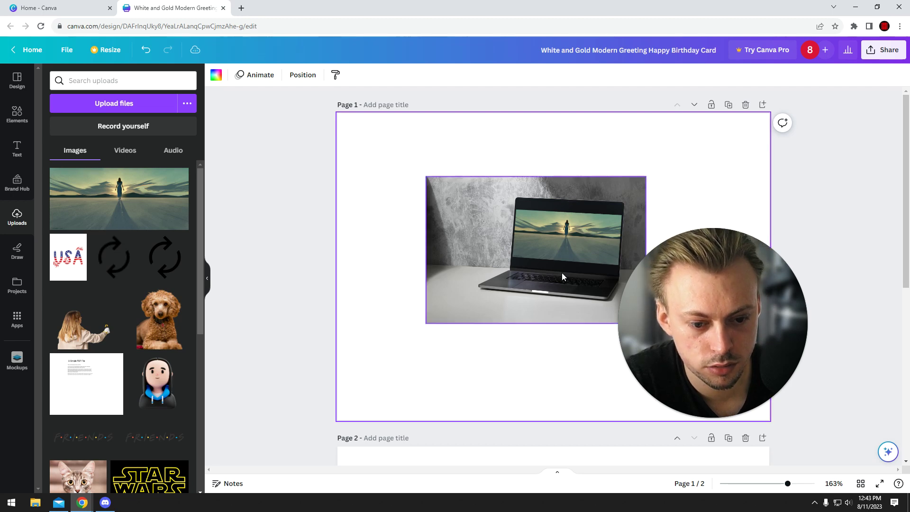
- Enlarge the laptop mockup and move it up and to the right
{"action": "left_click", "coordinate": [479, 300]}
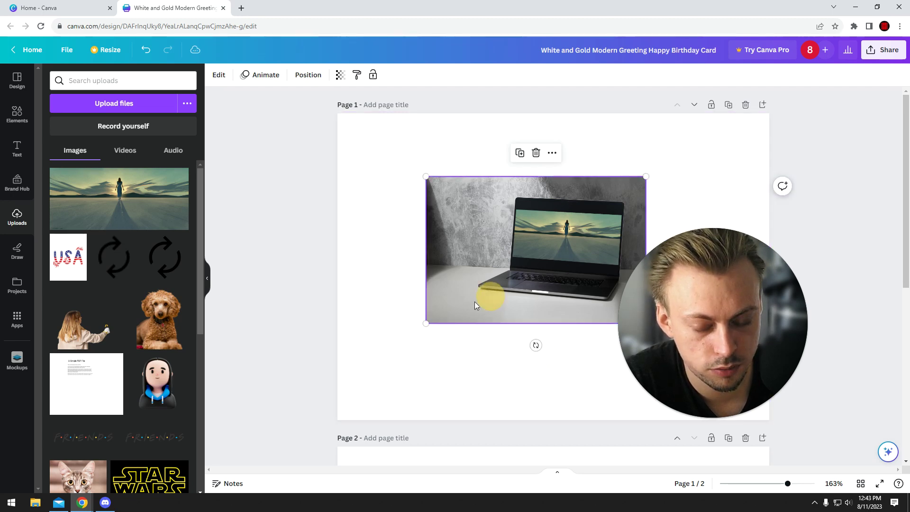
{"action": "left_click_drag", "start_coordinate": [427, 323], "coordinate": [378, 355]}
{"action": "left_click_drag", "start_coordinate": [466, 272], "coordinate": [484, 248]}
{"action": "left_click", "coordinate": [218, 75]}
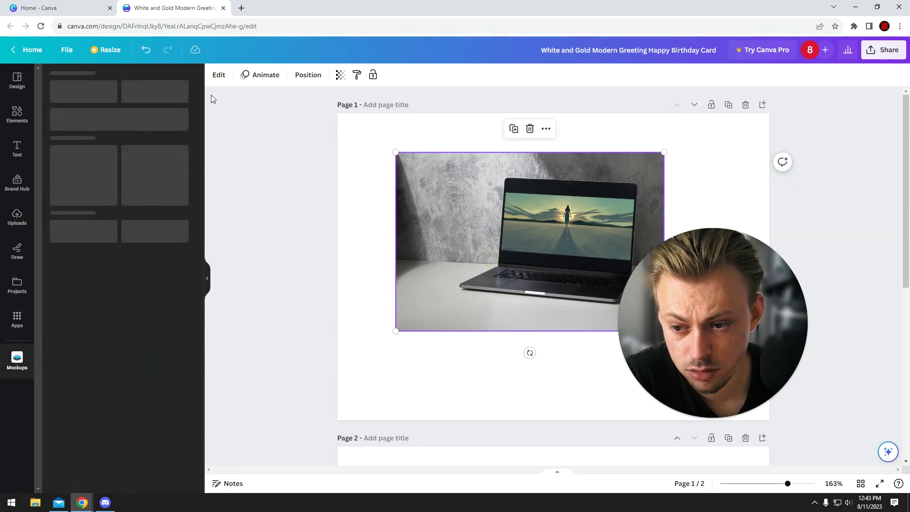
{"action": "left_click", "coordinate": [266, 113]}
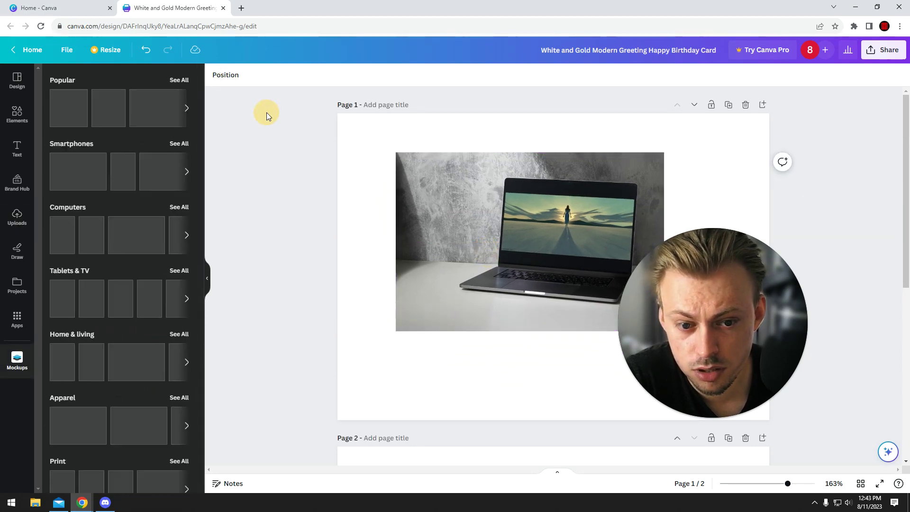
- Delete page 2 and the laptop mockup, leaving one blank page
{"action": "left_click", "coordinate": [440, 186]}
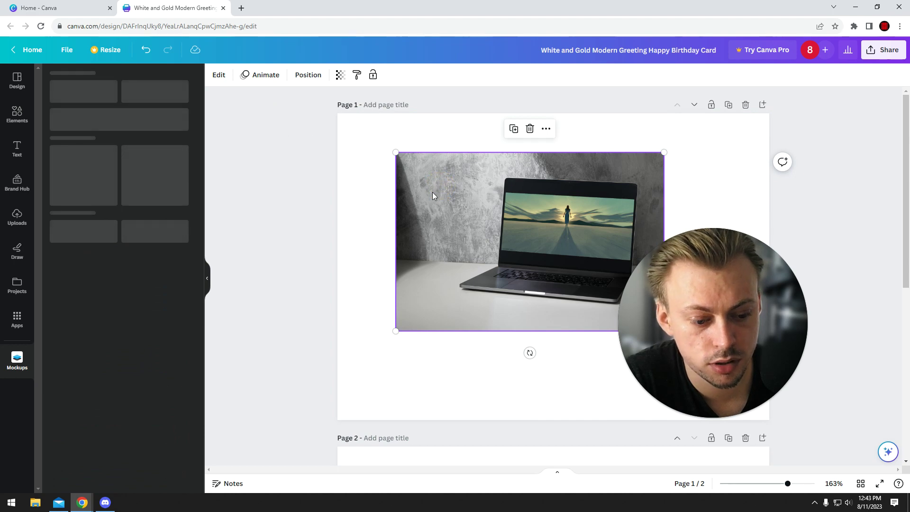
{"action": "left_click", "coordinate": [347, 180]}
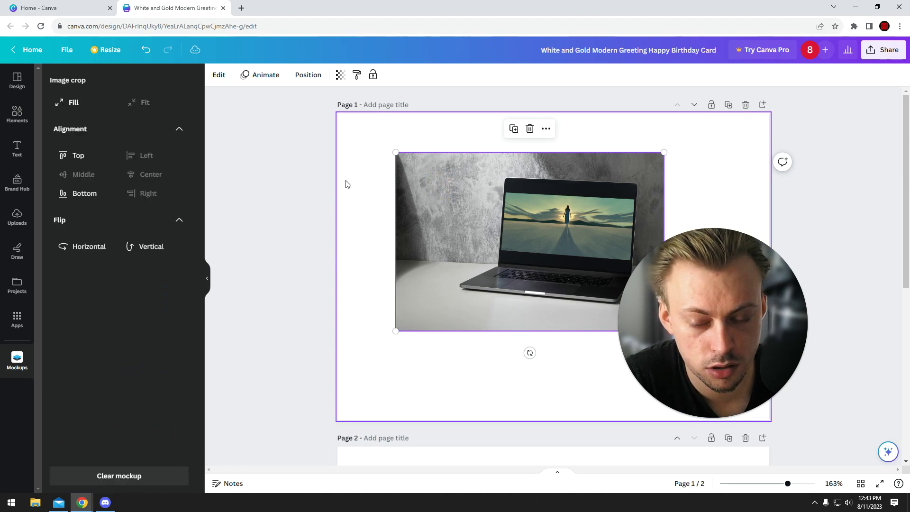
{"action": "left_click_drag", "start_coordinate": [434, 190], "coordinate": [441, 192]}
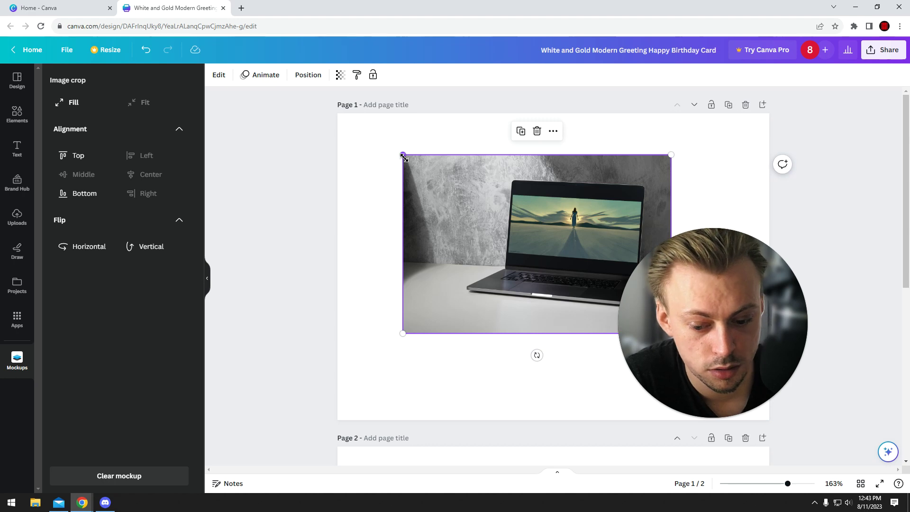
{"action": "left_click", "coordinate": [746, 437]}
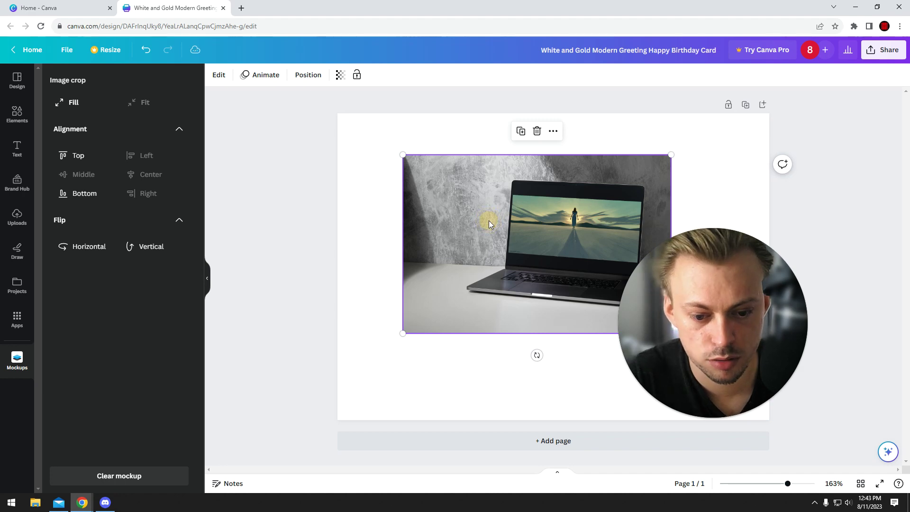
{"action": "key", "text": "Delete"}
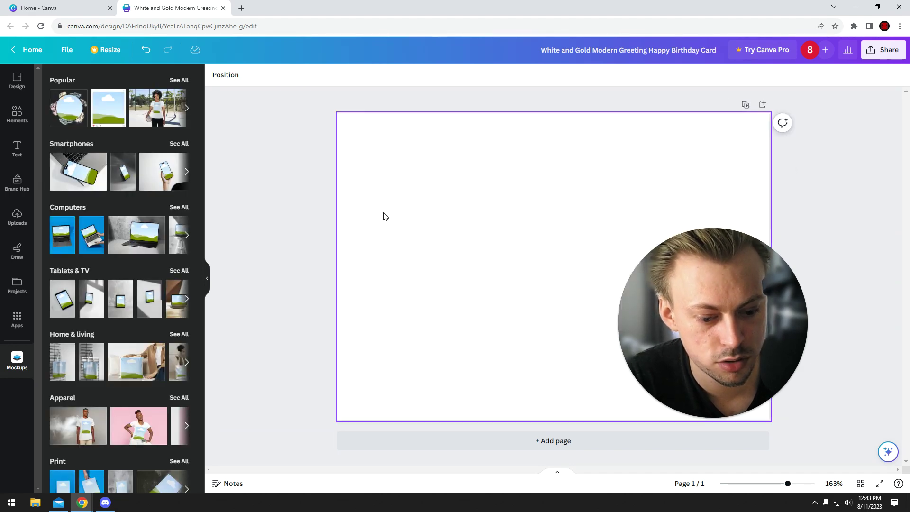
- Try the tote-bag mockup on the blank page, then delete it
{"action": "left_click", "coordinate": [306, 275]}
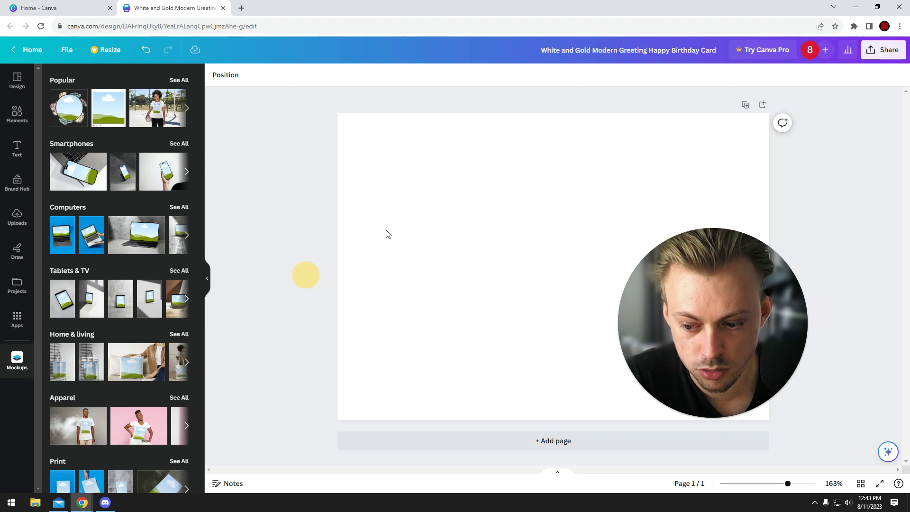
{"action": "left_click", "coordinate": [460, 177]}
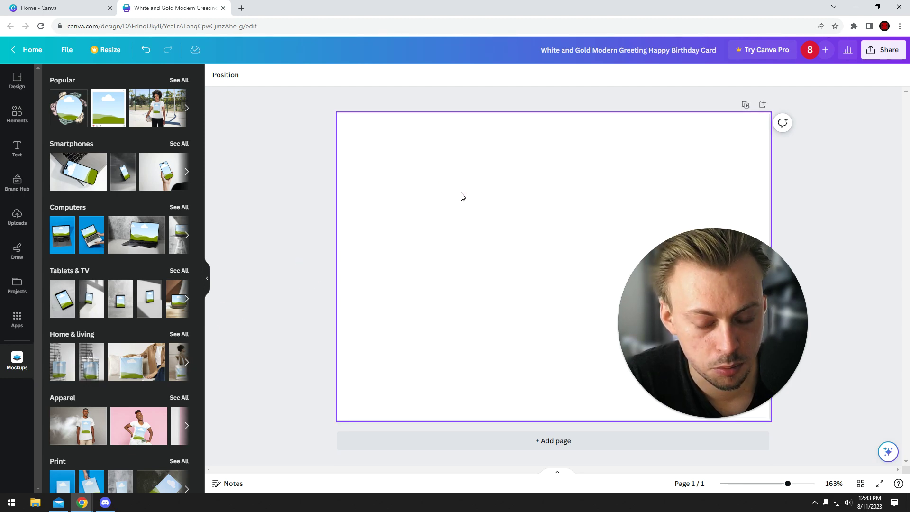
{"action": "left_click", "coordinate": [87, 361]}
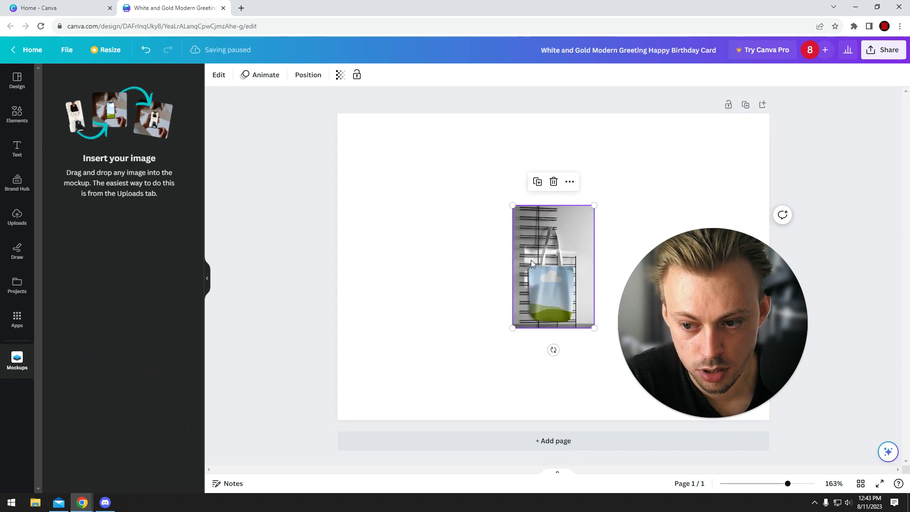
{"action": "left_click_drag", "start_coordinate": [531, 260], "coordinate": [472, 217]}
{"action": "key", "text": "Delete"}
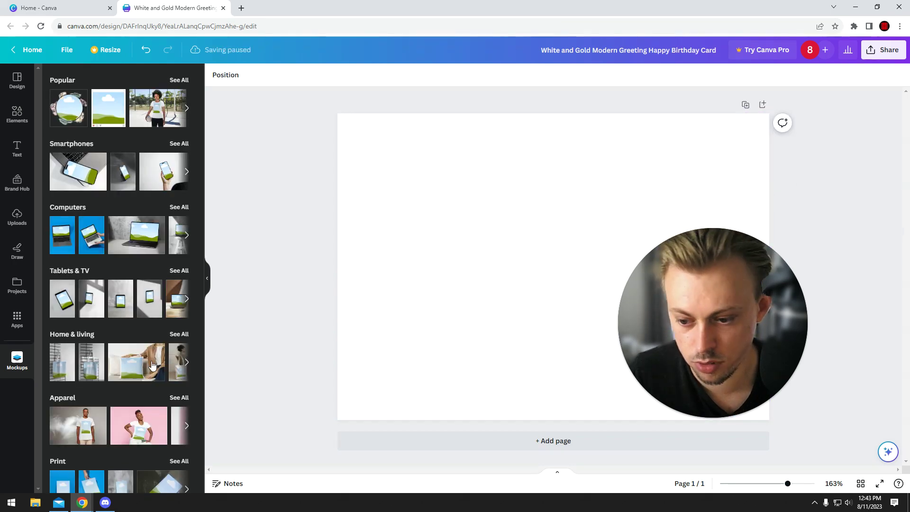
- Add the Home & living pillow mockup and move it up and left
{"action": "scroll", "coordinate": [54, 364], "scroll_direction": "down", "scroll_amount": 3}
{"action": "left_click", "coordinate": [128, 228]}
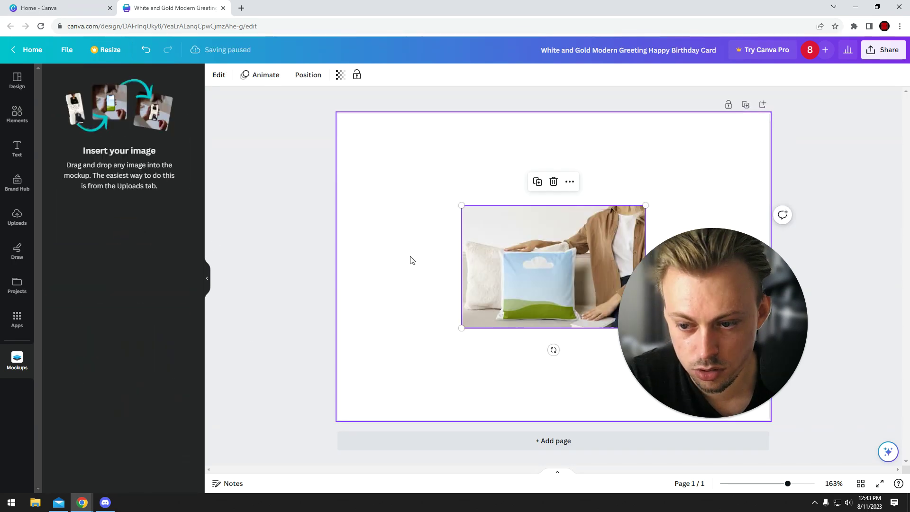
{"action": "left_click_drag", "start_coordinate": [467, 227], "coordinate": [425, 186]}
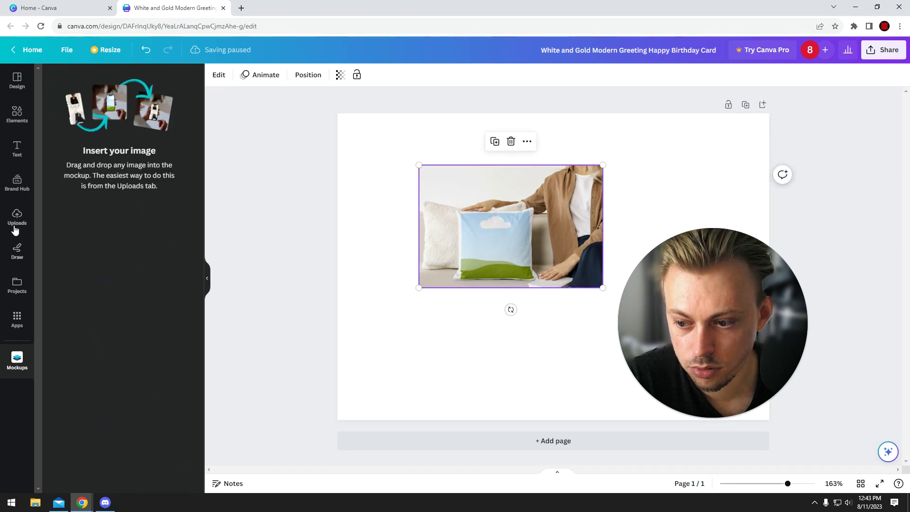
{"action": "left_click", "coordinate": [16, 218]}
- Replace the pillow mockup with the cartoon avatar upload, then shrink and centre it
{"action": "scroll", "coordinate": [105, 248], "scroll_direction": "down", "scroll_amount": 2}
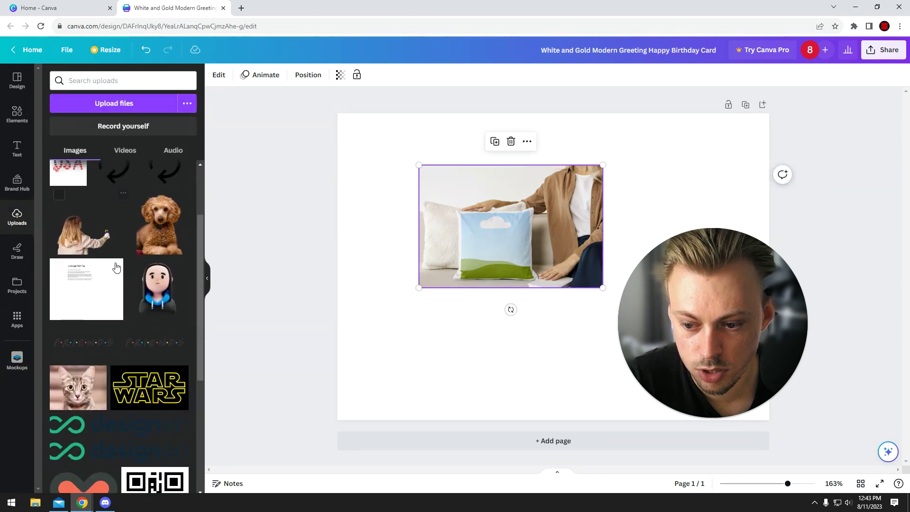
{"action": "left_click_drag", "start_coordinate": [156, 286], "coordinate": [475, 223]}
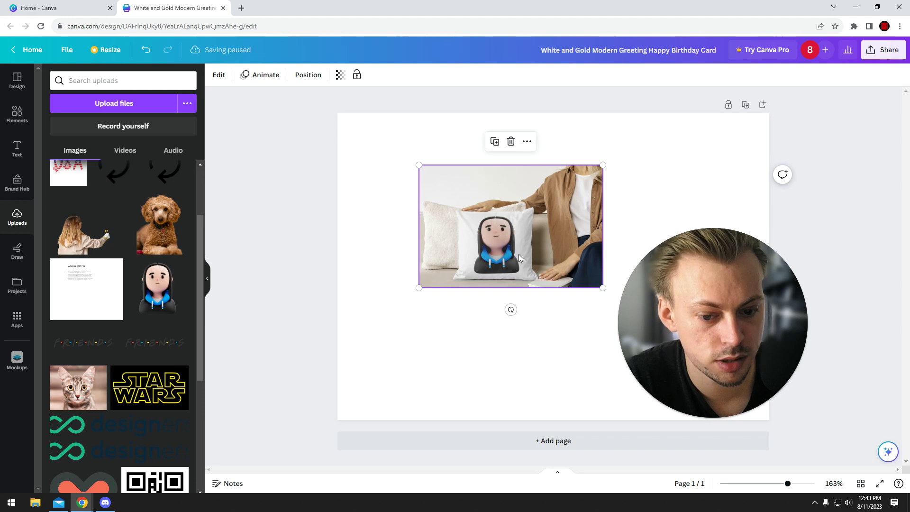
{"action": "left_click", "coordinate": [370, 329]}
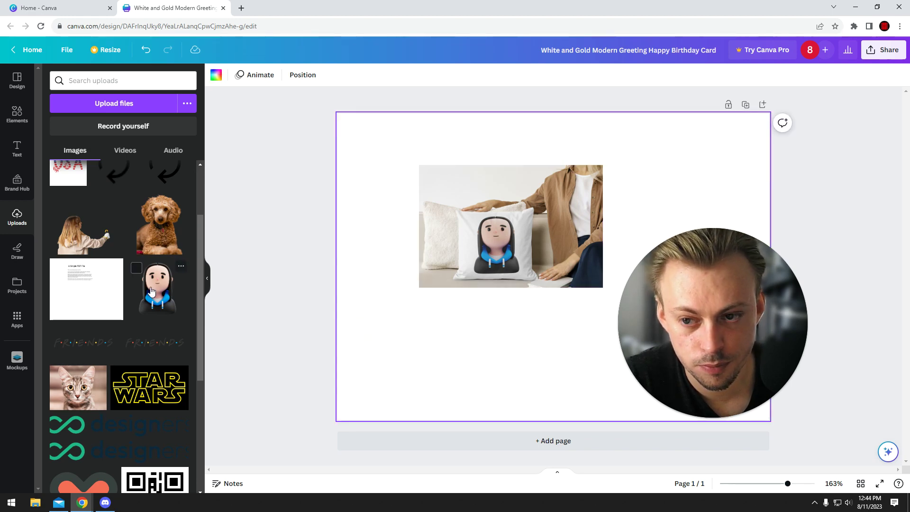
{"action": "left_click_drag", "start_coordinate": [152, 292], "coordinate": [436, 236]}
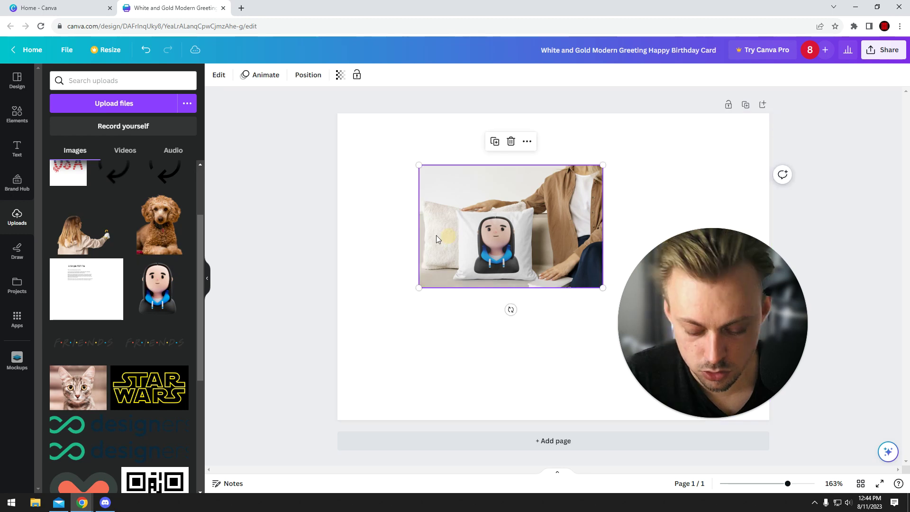
{"action": "left_click_drag", "start_coordinate": [525, 225], "coordinate": [516, 212]}
{"action": "left_click_drag", "start_coordinate": [438, 149], "coordinate": [493, 202]}
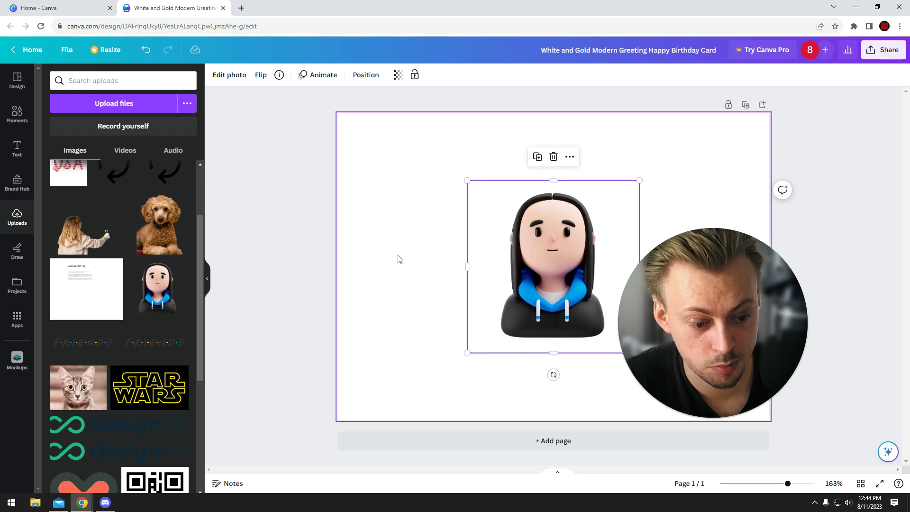
{"action": "left_click", "coordinate": [285, 192]}
{"action": "left_click", "coordinate": [876, 60]}
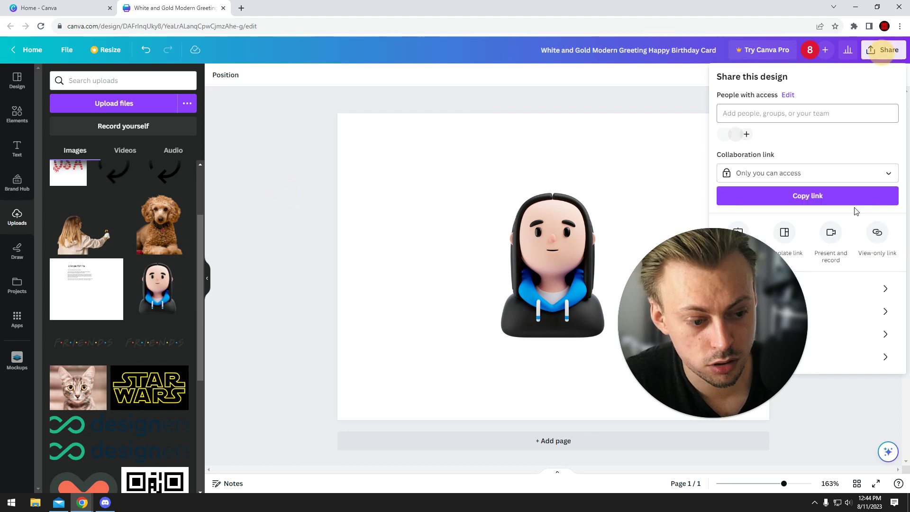
{"action": "left_click", "coordinate": [759, 287]}
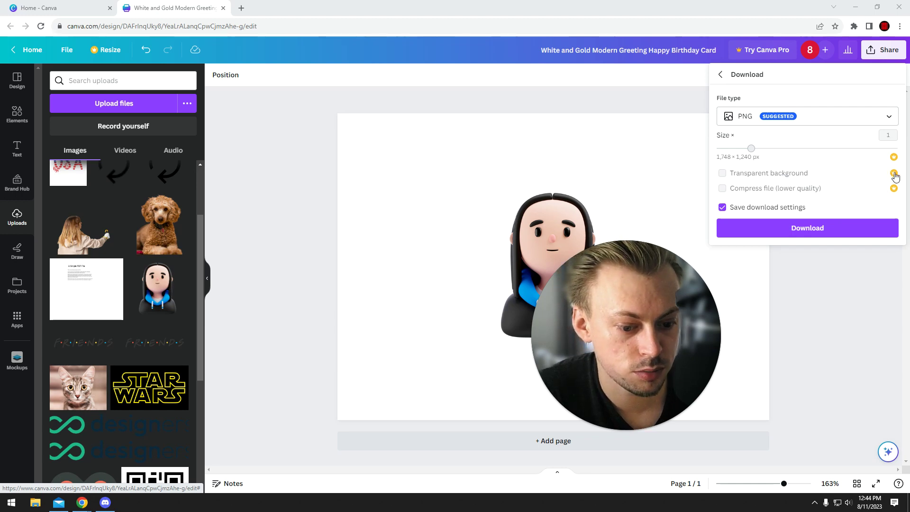
{"action": "left_click", "coordinate": [645, 105]}
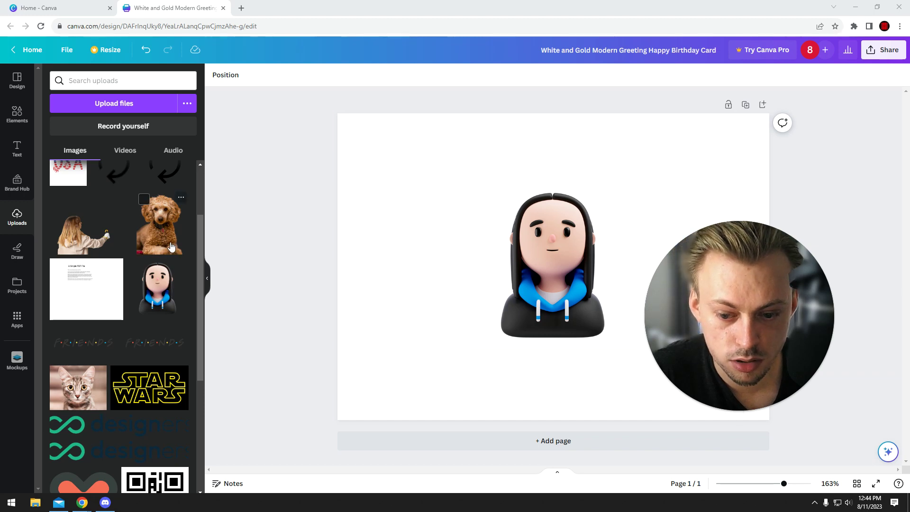
- Undo back to the pillow mockup and fill it with the avatar upload
{"action": "left_click_drag", "start_coordinate": [442, 194], "coordinate": [585, 341]}
{"action": "left_click", "coordinate": [423, 266]}
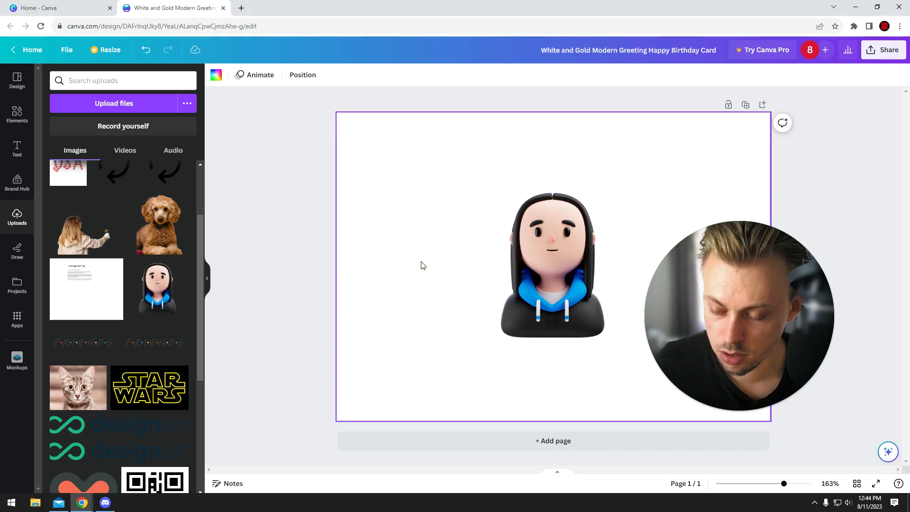
{"action": "key", "text": "ctrl+z"}
{"action": "key", "text": "ctrl+z"}
{"action": "key", "text": "ctrl+z"}
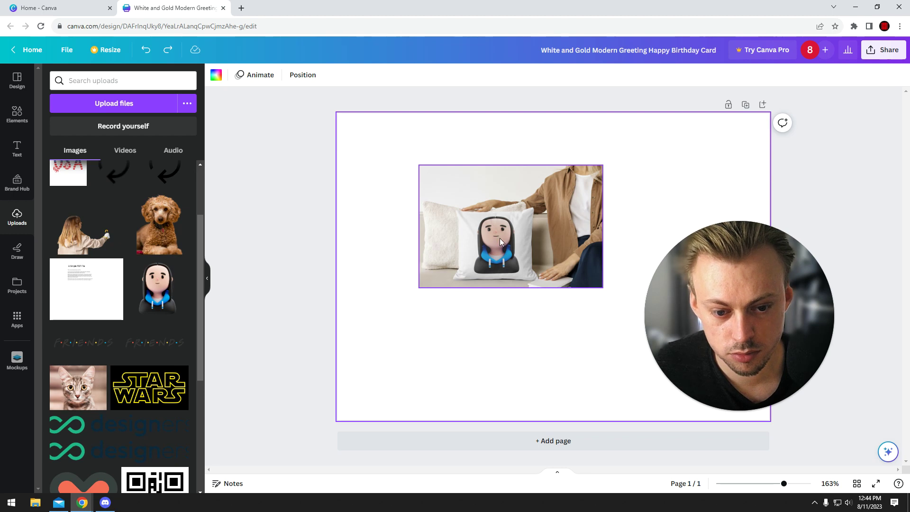
{"action": "left_click_drag", "start_coordinate": [142, 296], "coordinate": [508, 229]}
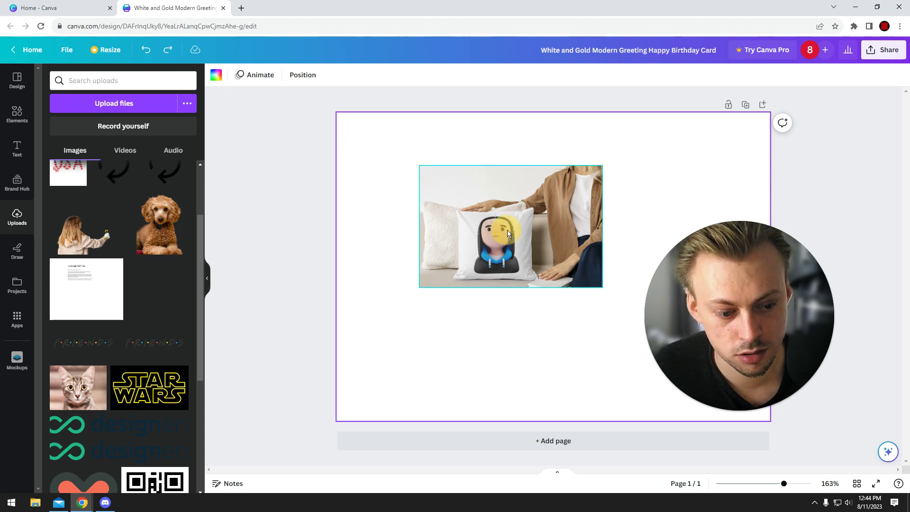
{"action": "left_click_drag", "start_coordinate": [507, 230], "coordinate": [507, 229]}
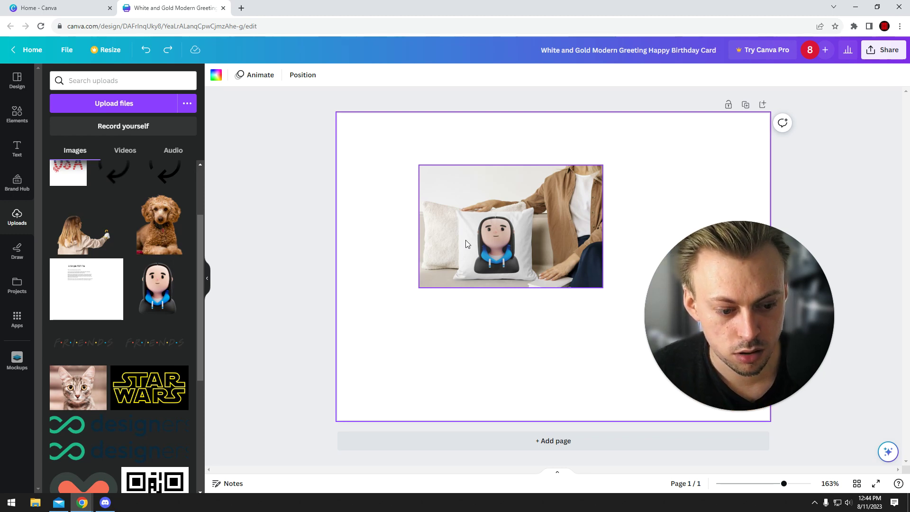
- Swap the pillow photo for the plain avatar upload, shown large on its own
{"action": "left_click", "coordinate": [520, 332]}
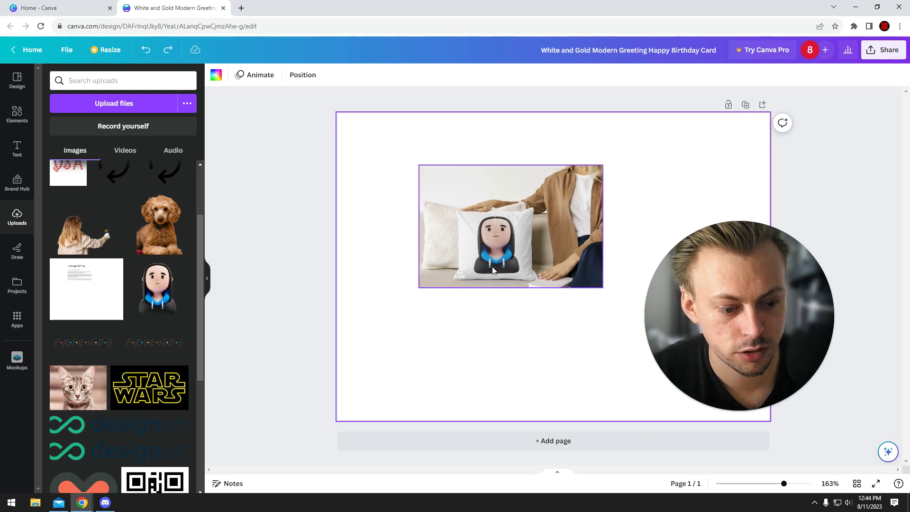
{"action": "left_click", "coordinate": [503, 298]}
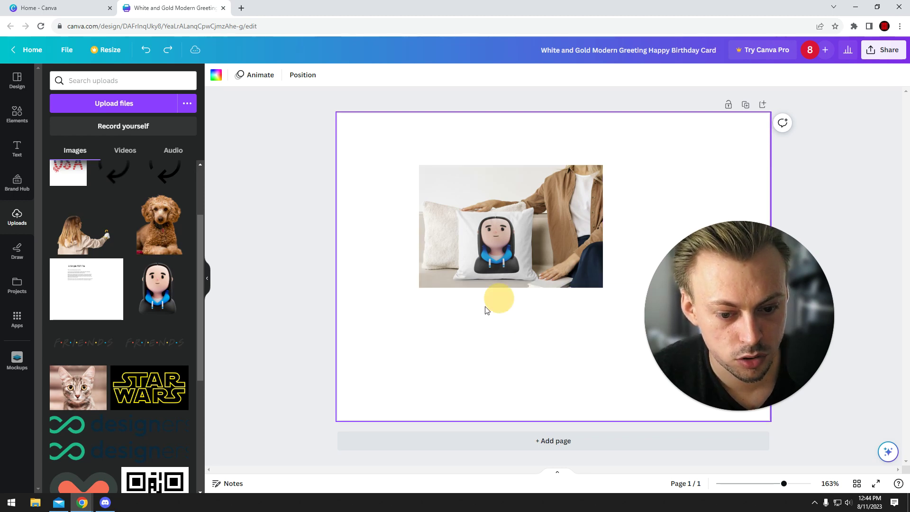
{"action": "left_click", "coordinate": [480, 261]}
{"action": "left_click", "coordinate": [136, 264]}
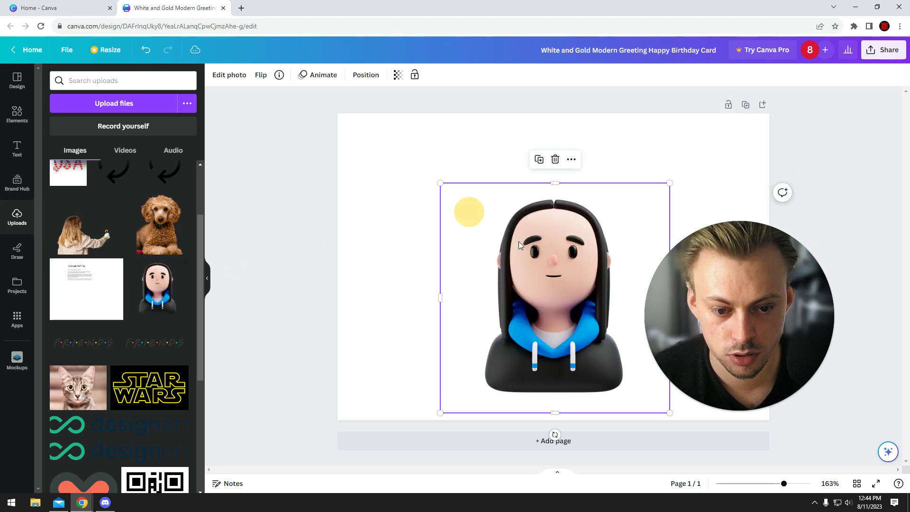
- Crop the avatar to an enlarged, closer head-and-shoulders view
{"action": "double_click", "coordinate": [509, 230]}
{"action": "left_click_drag", "start_coordinate": [443, 186], "coordinate": [372, 126]}
{"action": "left_click_drag", "start_coordinate": [535, 242], "coordinate": [564, 273]}
{"action": "left_click_drag", "start_coordinate": [406, 150], "coordinate": [544, 291]}
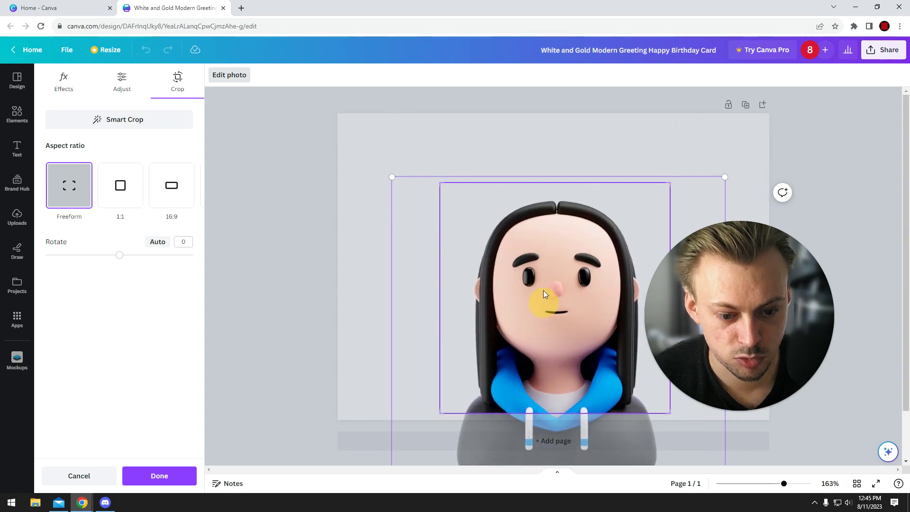
{"action": "left_click", "coordinate": [539, 142]}
- Move the cropped avatar up and left so it sits centred on the page
{"action": "left_click_drag", "start_coordinate": [535, 326], "coordinate": [514, 299]}
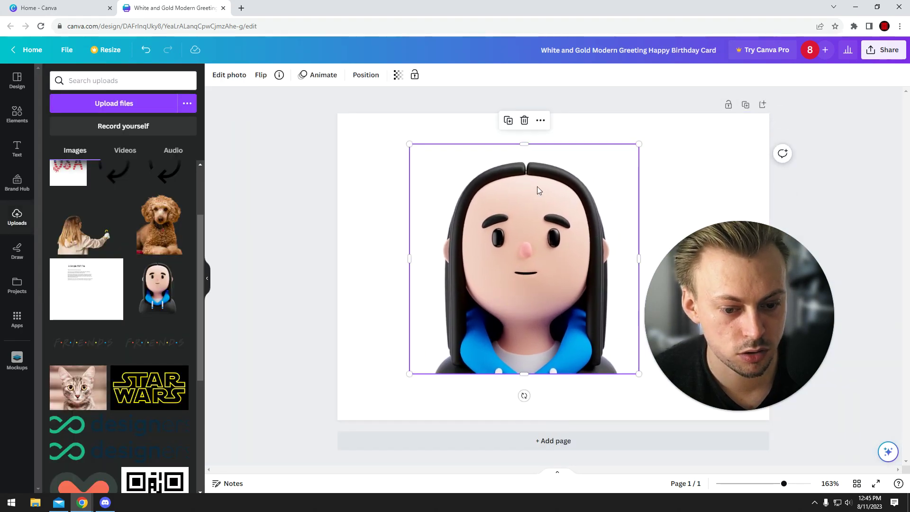
{"action": "left_click", "coordinate": [377, 218]}
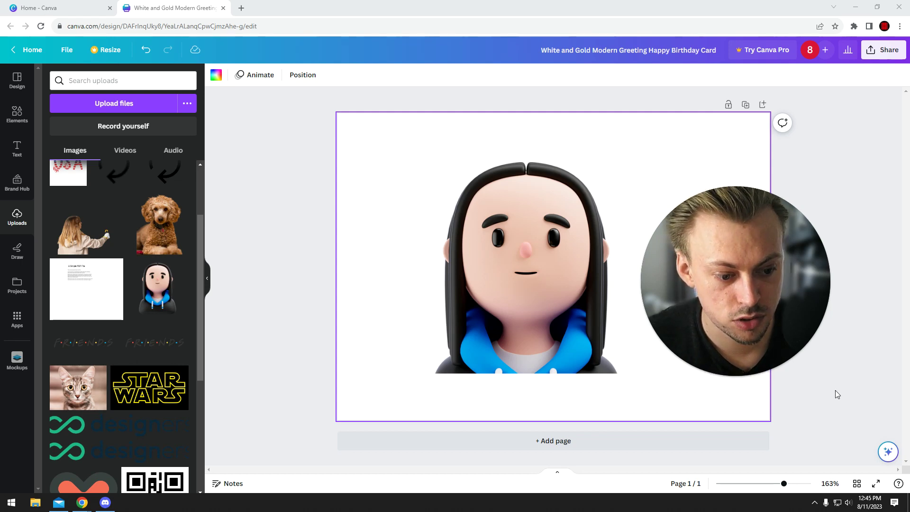
{"action": "left_click", "coordinate": [796, 401]}
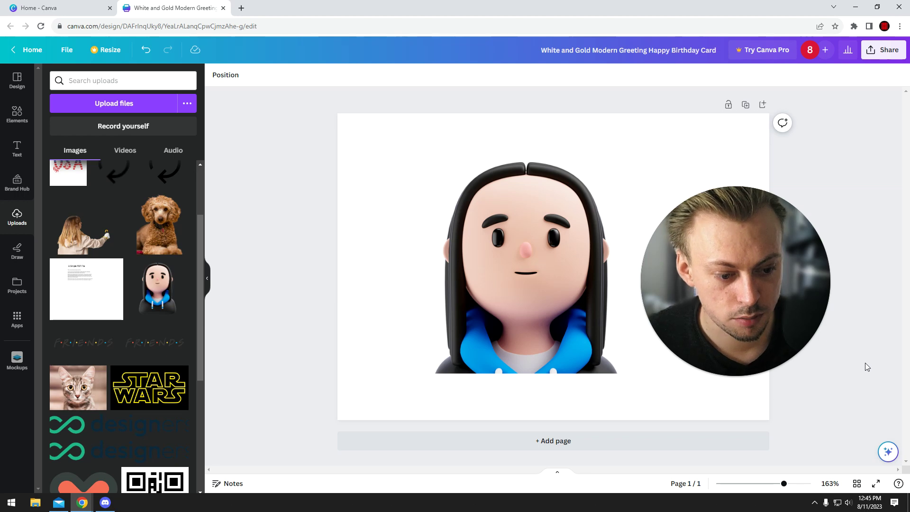
{"action": "left_click_drag", "start_coordinate": [745, 262], "coordinate": [721, 228]}
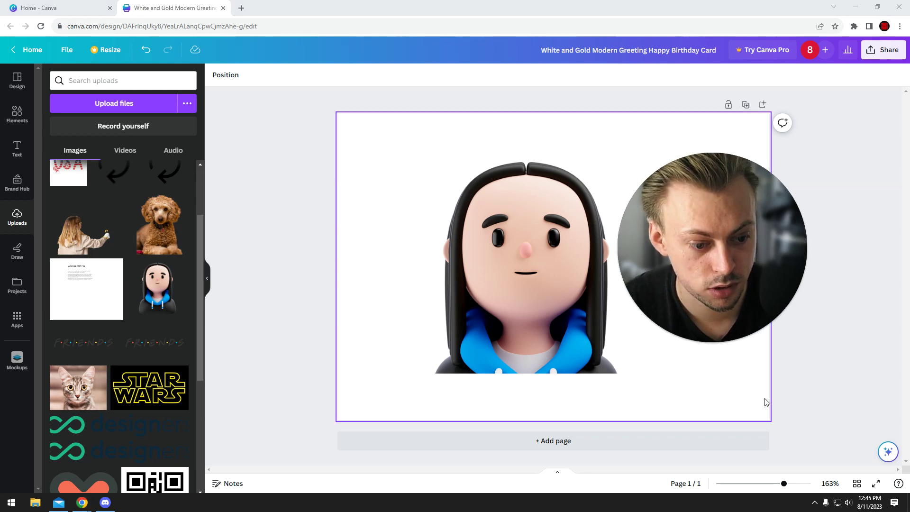